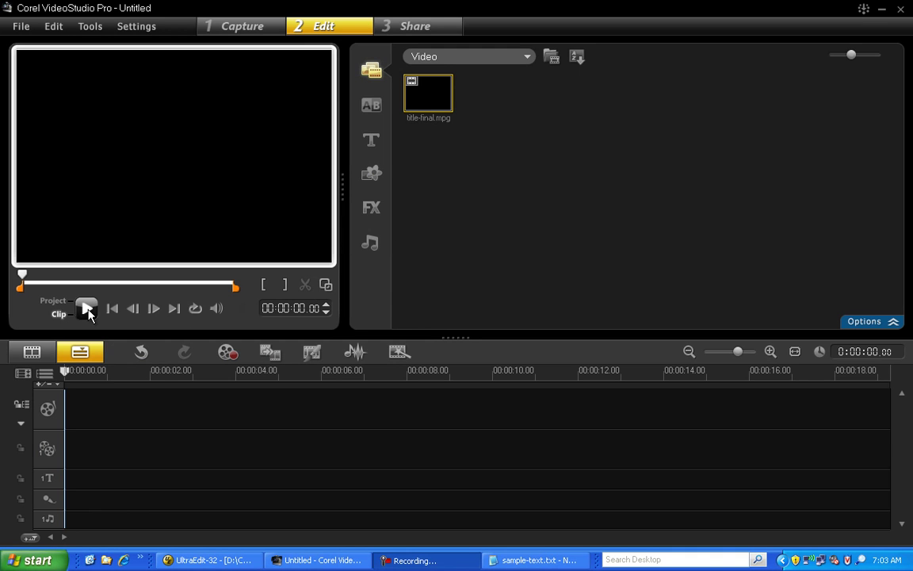
Play the finished title-final.mpg crawl, then start a new project from the File menu
left_click(87, 311)
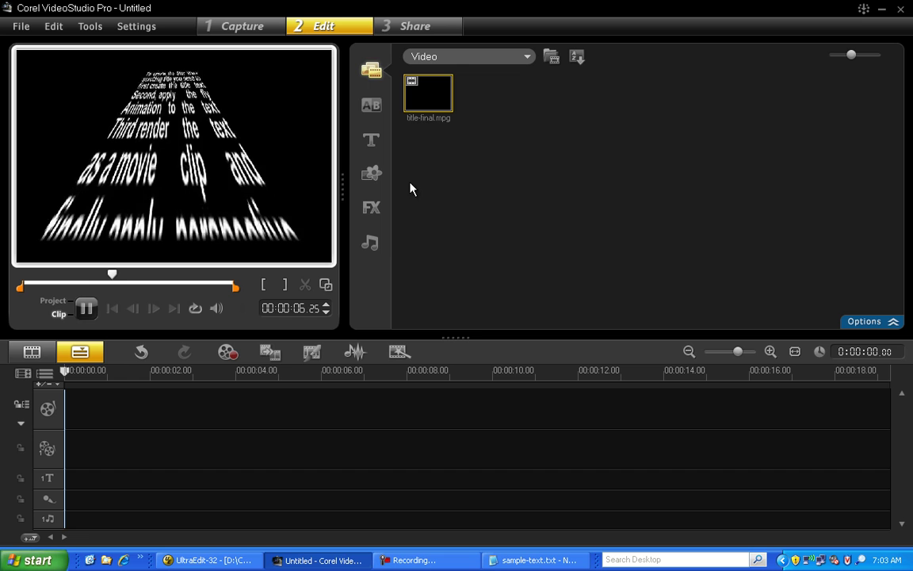
left_click(86, 309)
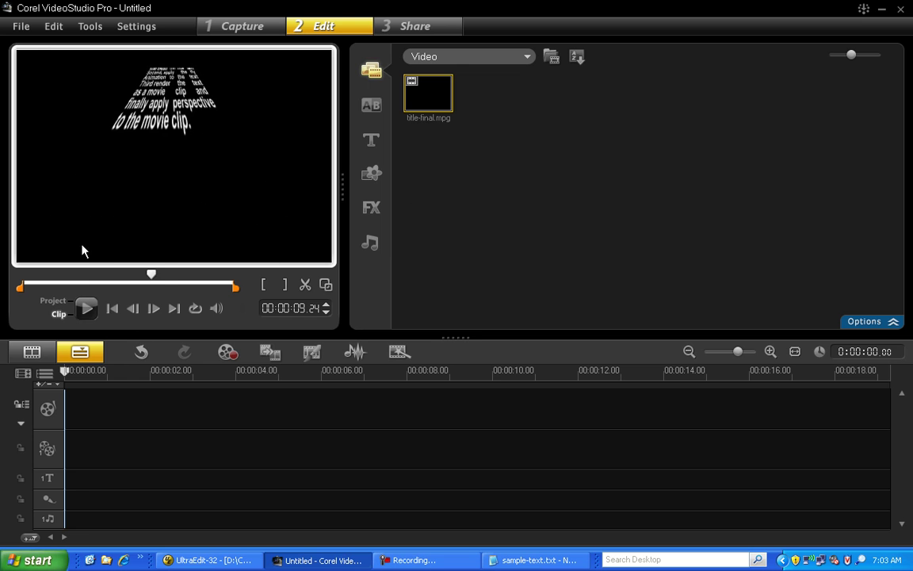
left_click(20, 26)
left_click(24, 47)
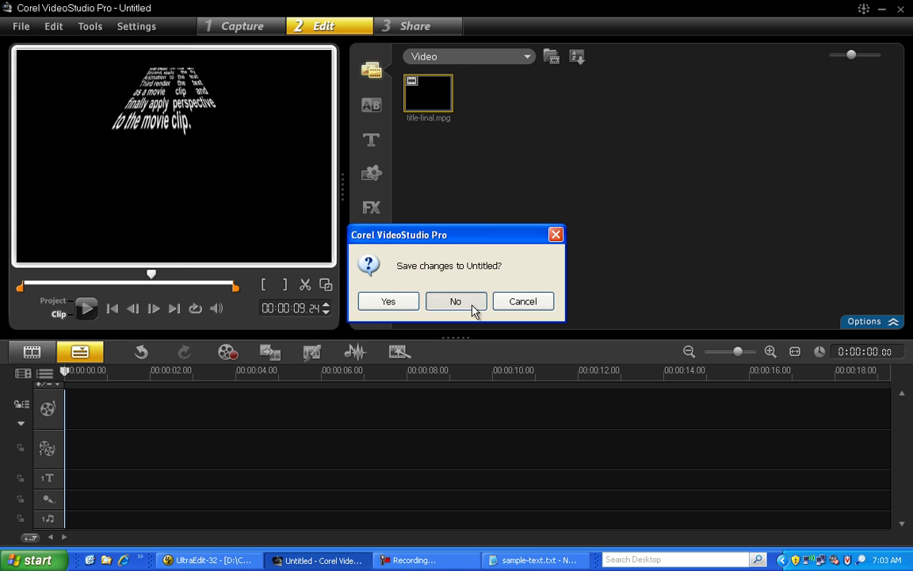
Discard the old project's changes and copy the entire Star Wars paragraph from sample-text.txt
left_click(471, 303)
left_click(534, 560)
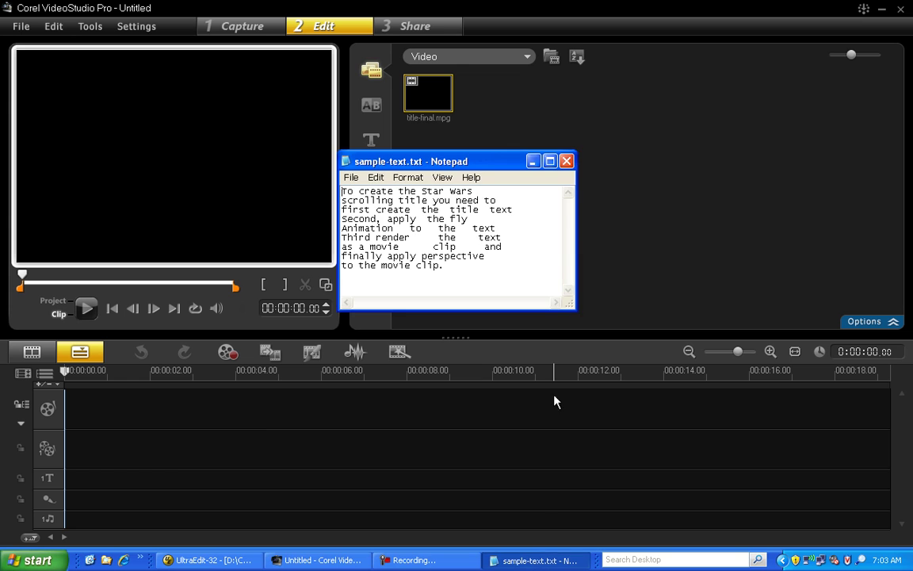
left_click_drag(507, 180, 593, 167)
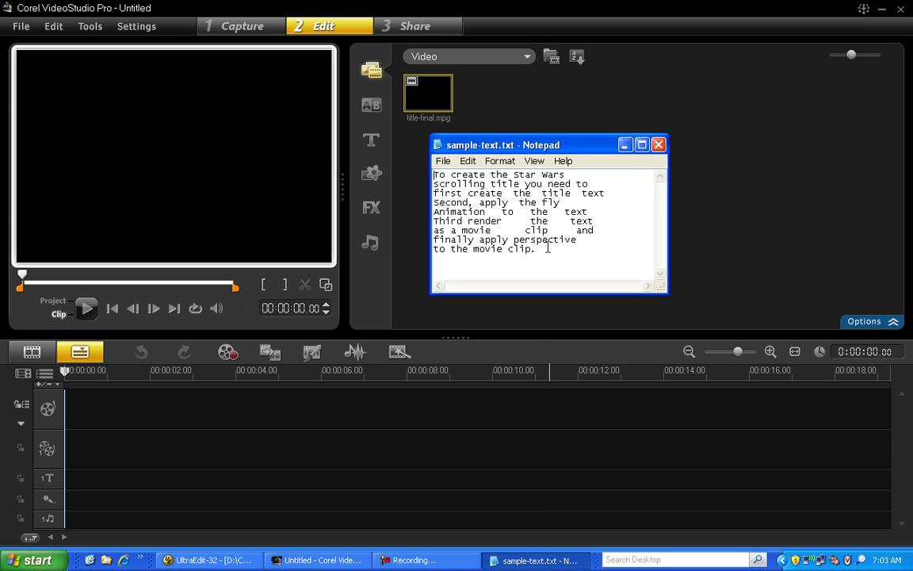
left_click_drag(548, 248, 444, 162)
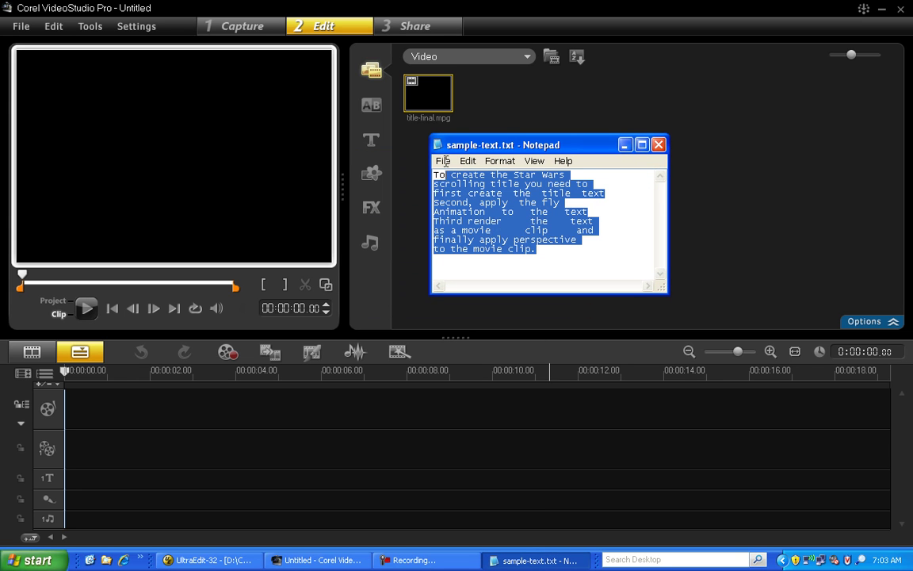
right_click(503, 193)
left_click(525, 237)
left_click(531, 118)
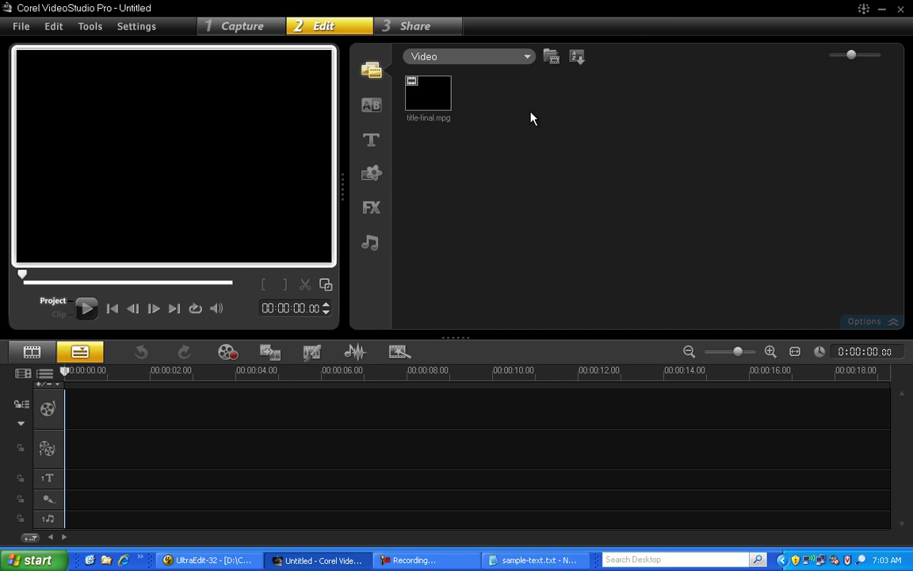
Add a new title from the Title library and paste the Star Wars paragraph into it
left_click(51, 479)
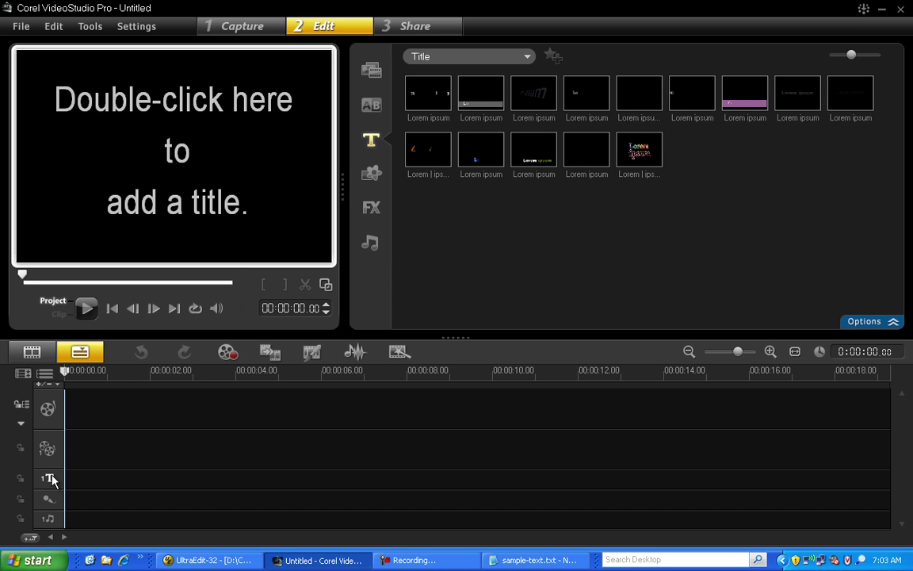
double_click(54, 90)
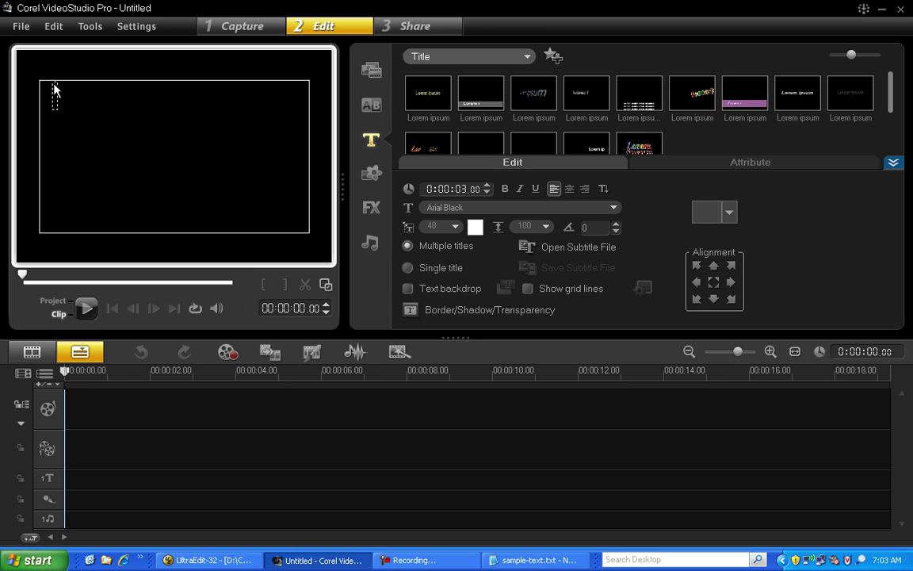
key("ctrl+v")
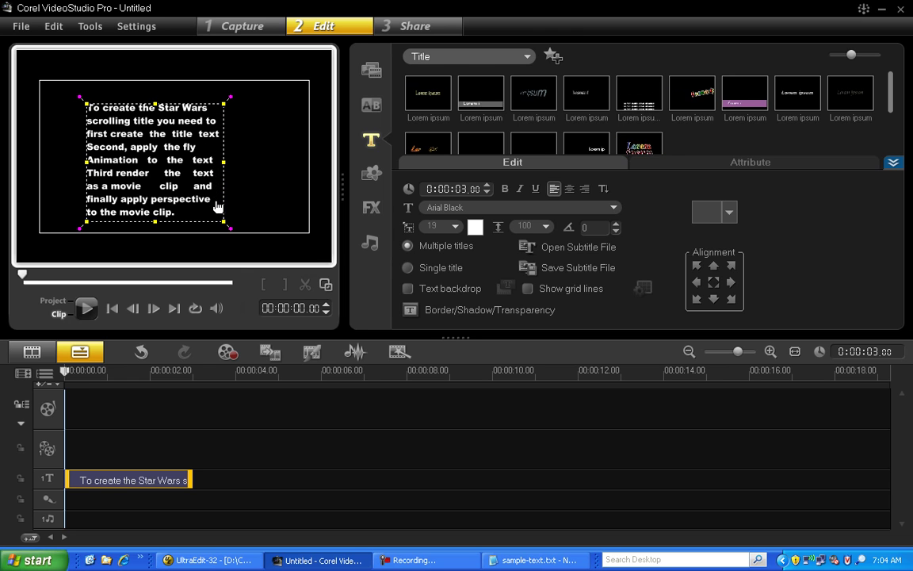
Pad the words with spaces to justify each line, then move and widen the title to size 38
left_click(183, 117)
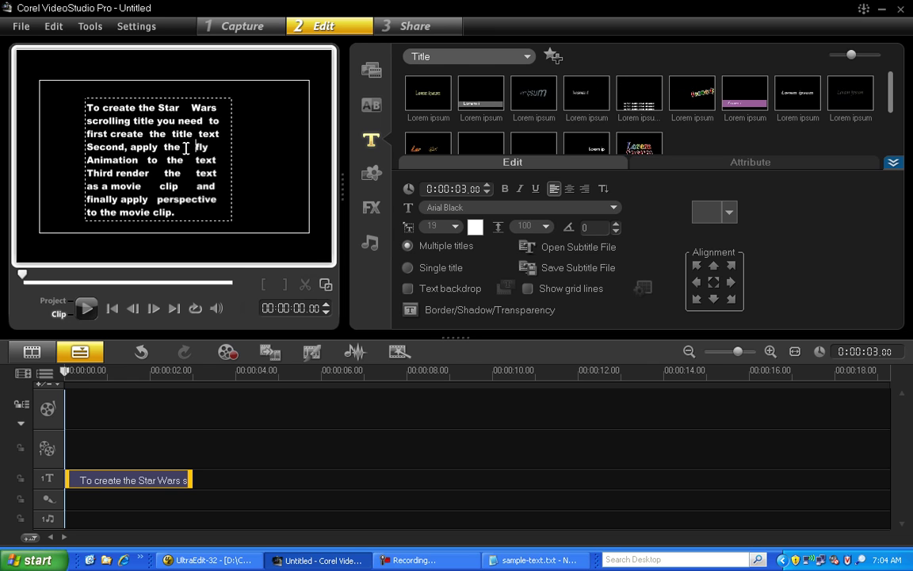
left_click(282, 141)
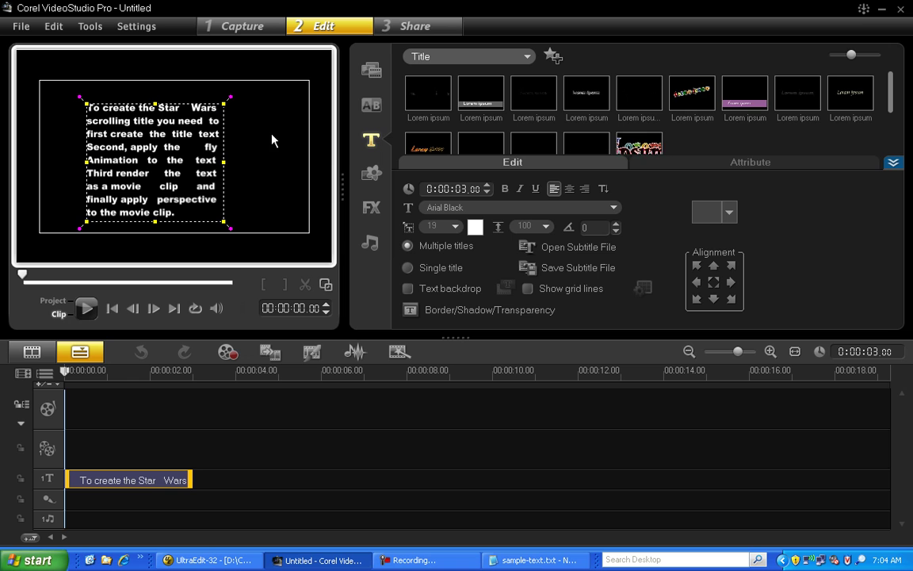
left_click_drag(154, 162, 39, 150)
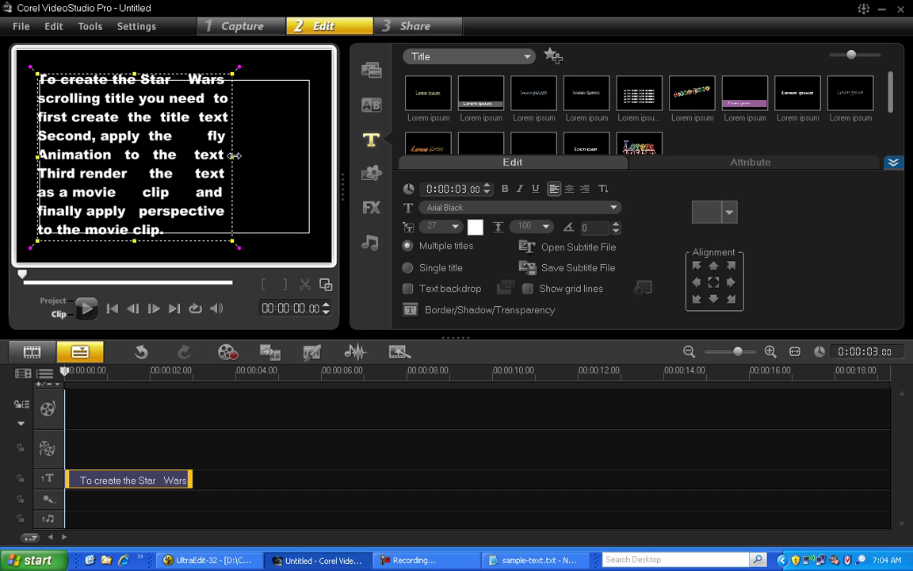
left_click_drag(235, 157, 259, 155)
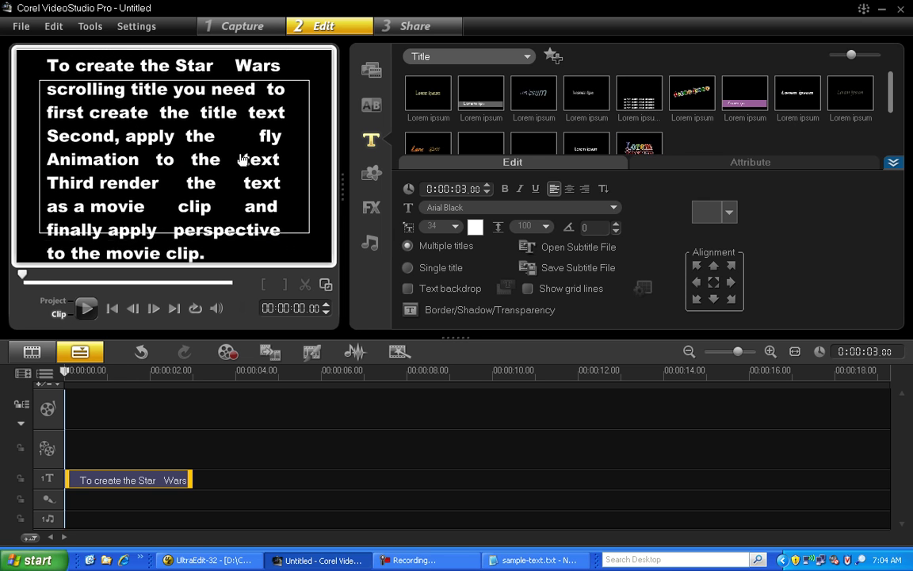
left_click(243, 159)
left_click_drag(287, 167, 309, 165)
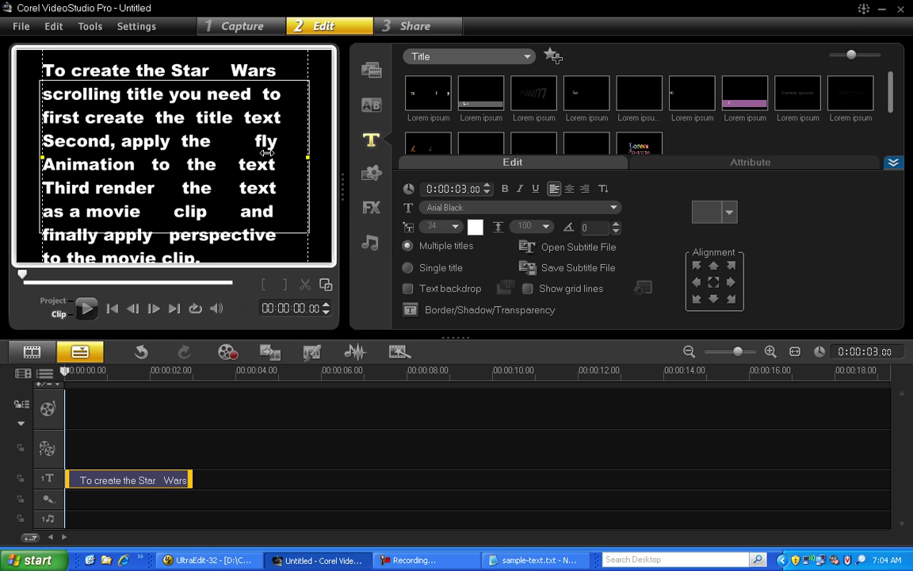
left_click(251, 157)
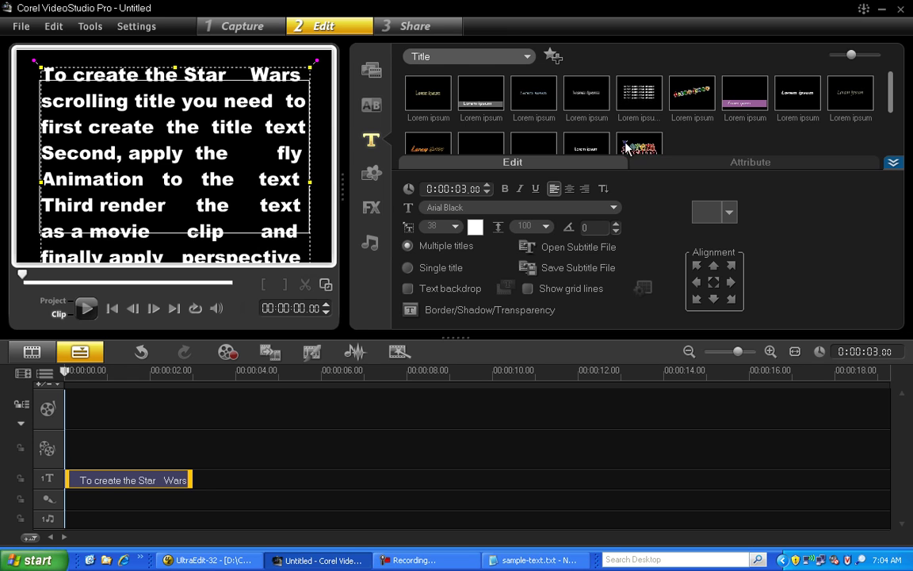
Apply a Fly animation to the title with Text start and end units and No Pause
left_click(750, 162)
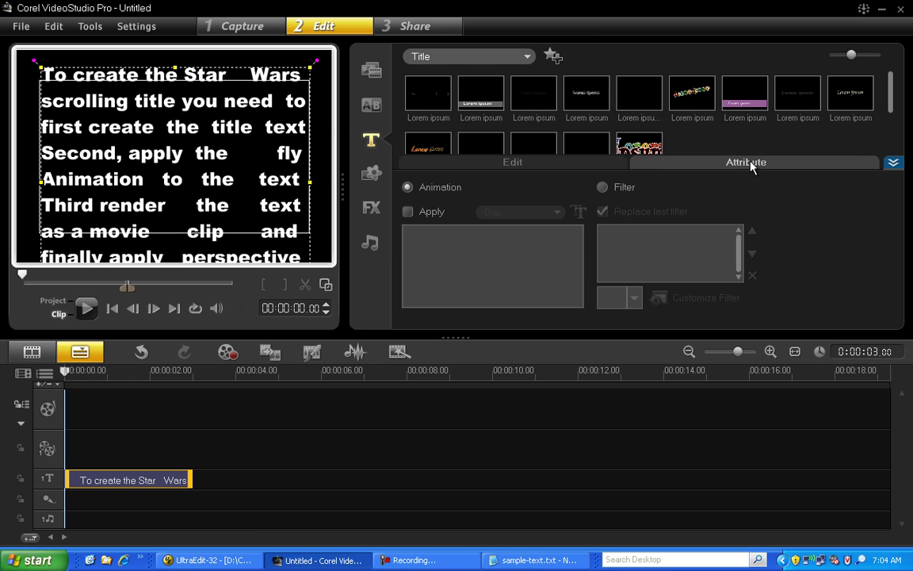
left_click(408, 212)
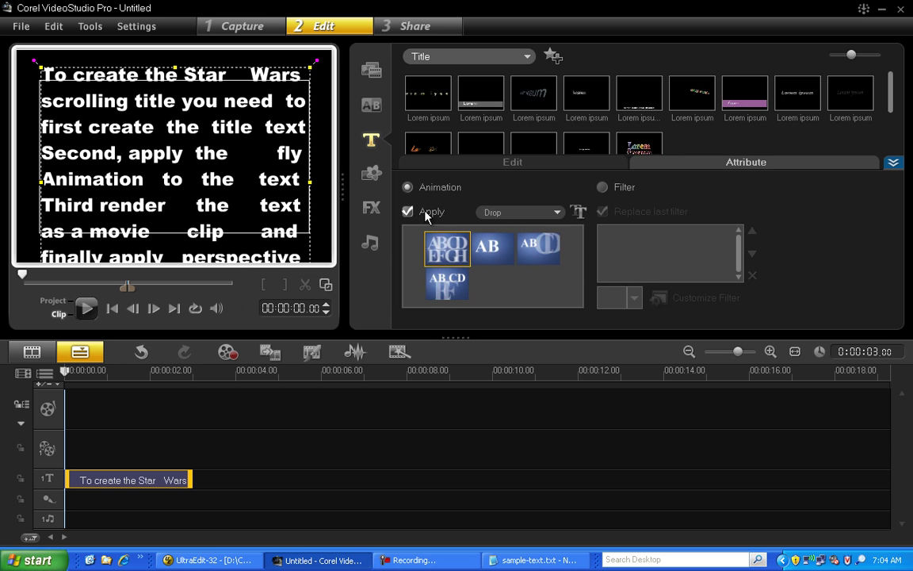
left_click(557, 211)
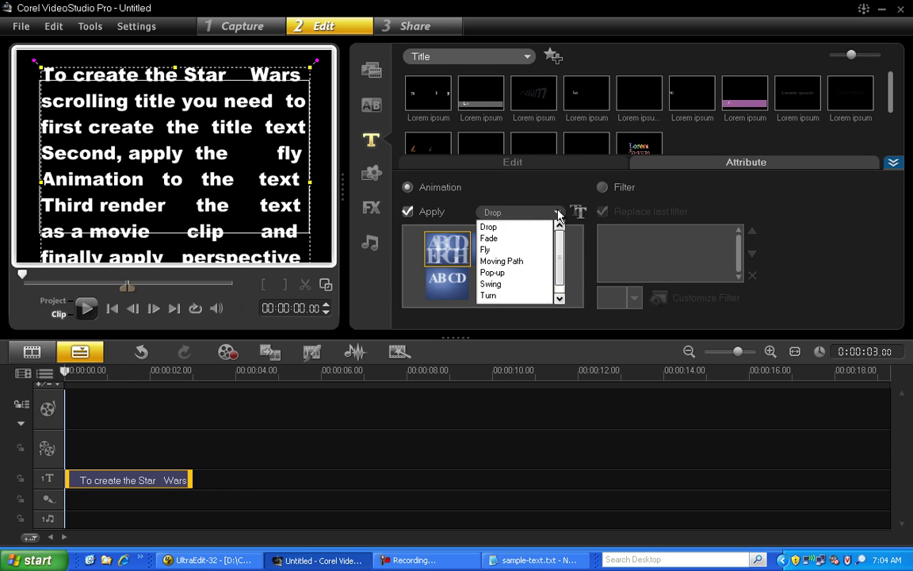
left_click(485, 250)
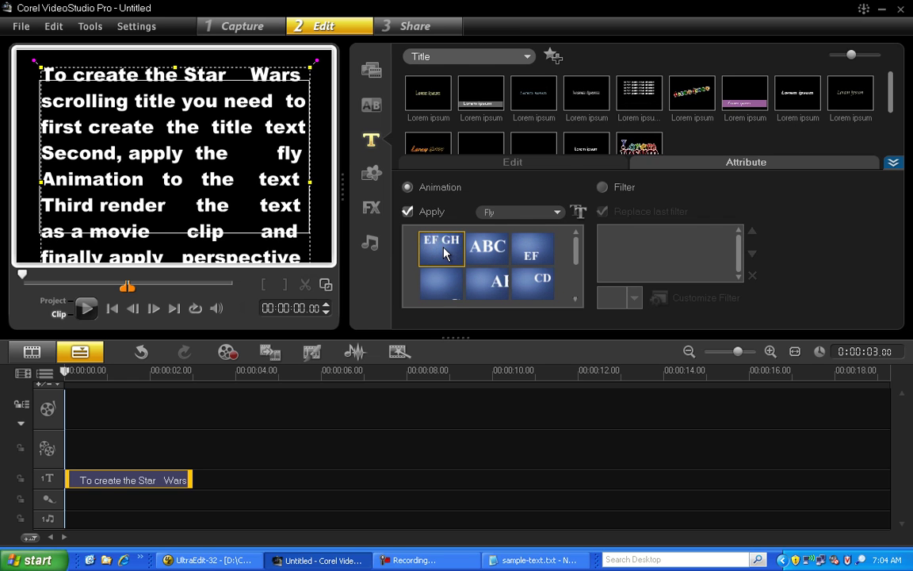
left_click(578, 211)
left_click_drag(596, 229, 524, 194)
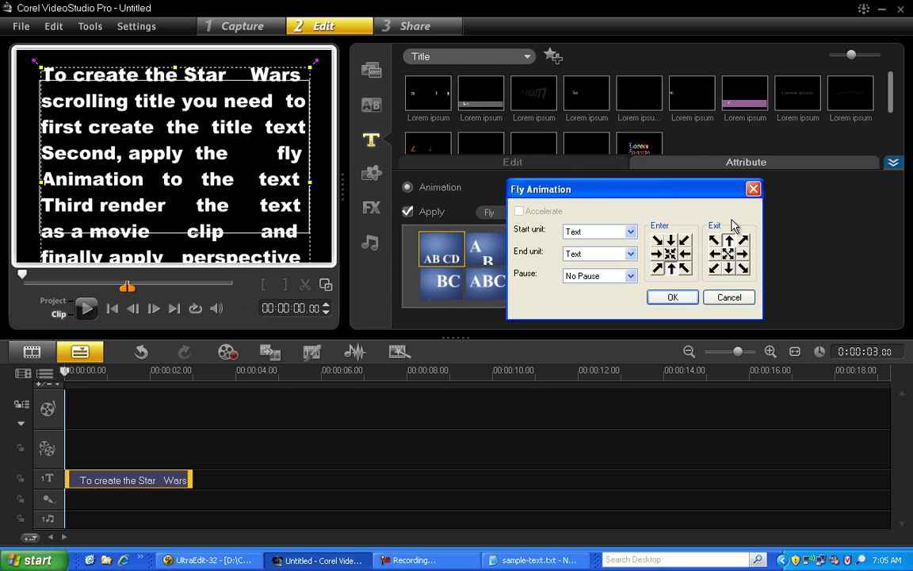
Confirm the Fly settings, lengthen the title clip to about eight seconds, and play it through
left_click(672, 298)
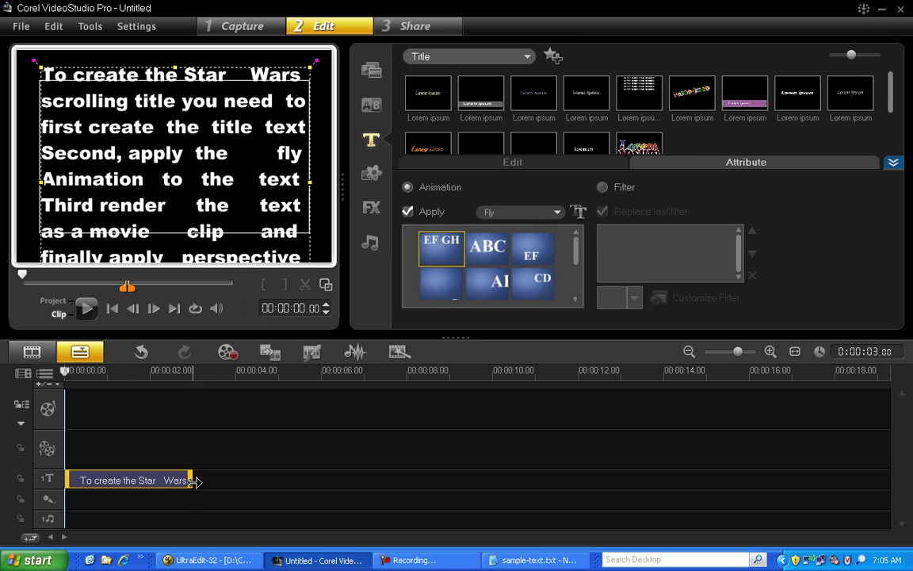
left_click_drag(194, 482, 405, 476)
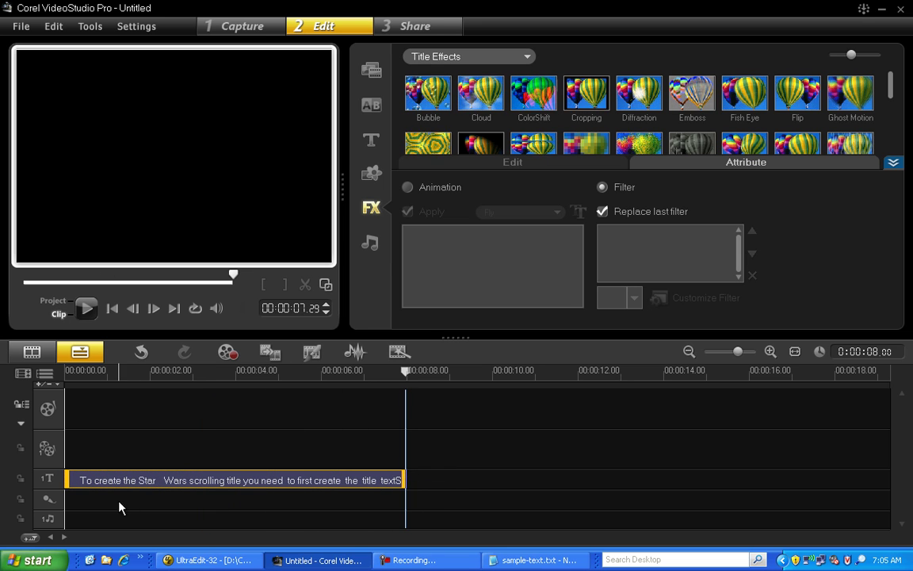
left_click(70, 480)
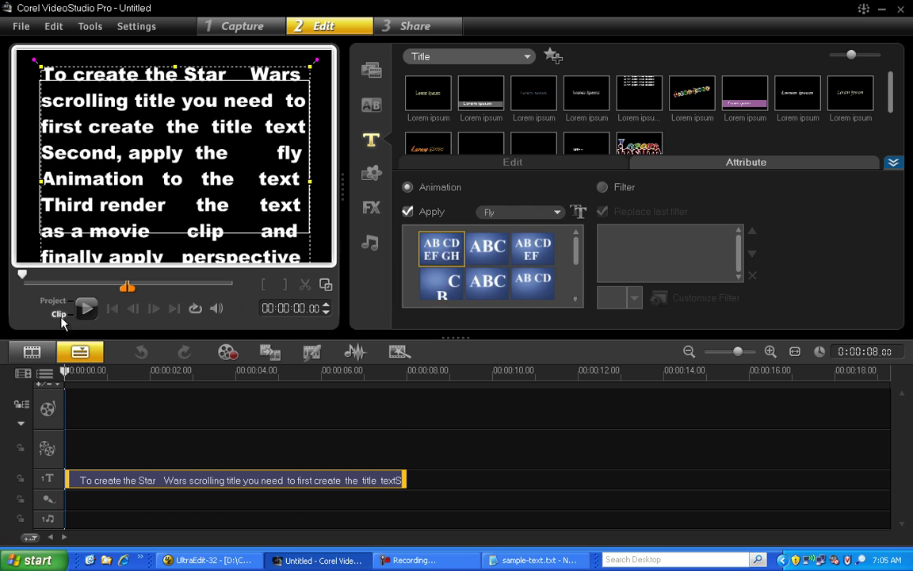
left_click(85, 308)
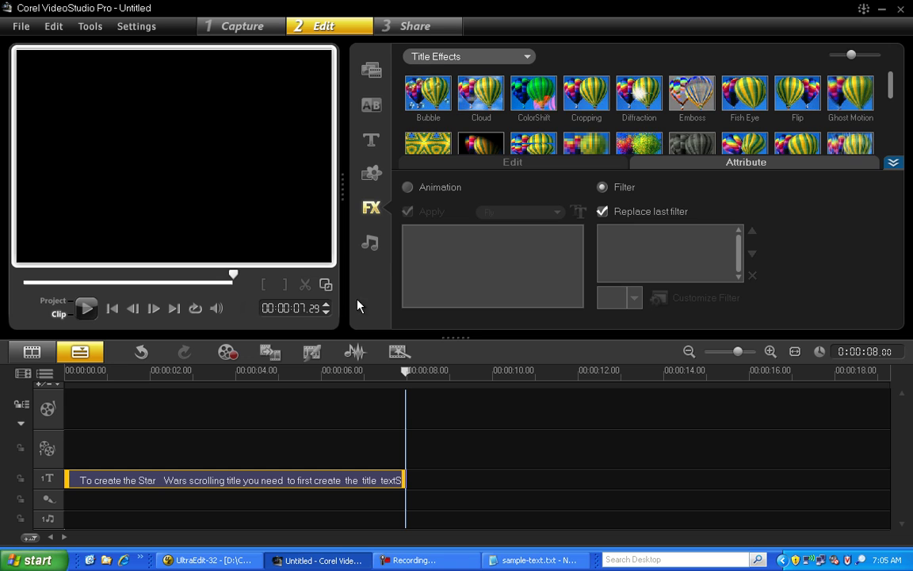
Render the project with Same as Project Settings to title.mpg, overwriting the existing file
left_click(434, 29)
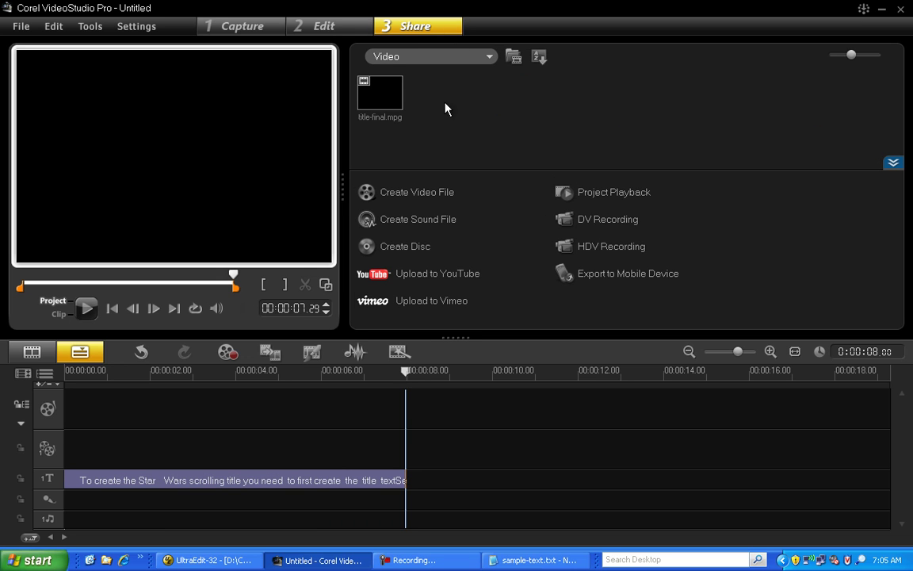
left_click(447, 192)
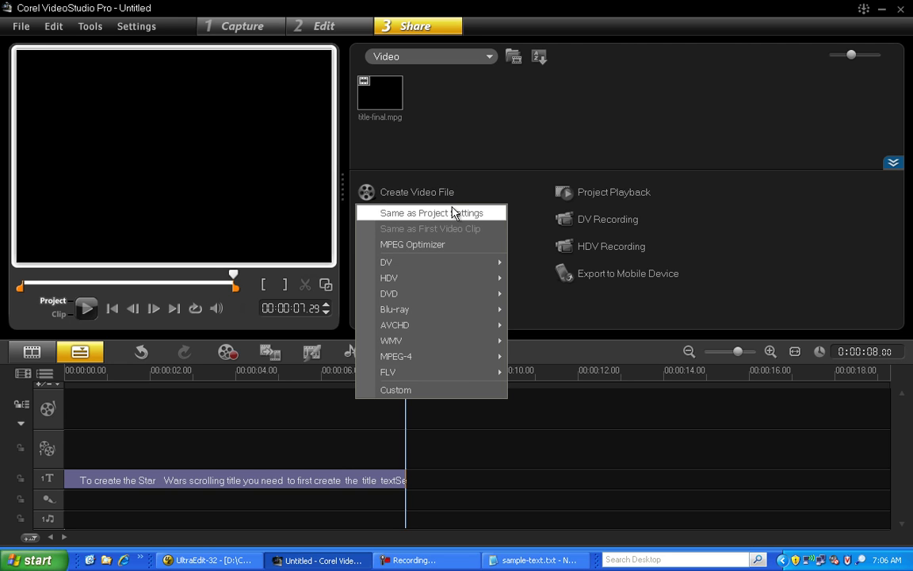
left_click(462, 213)
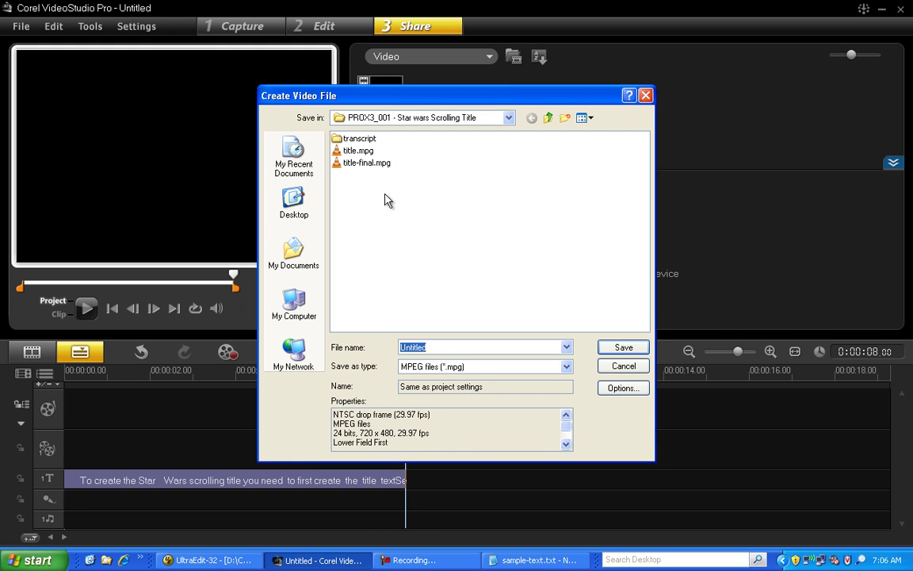
left_click(361, 151)
left_click(435, 344)
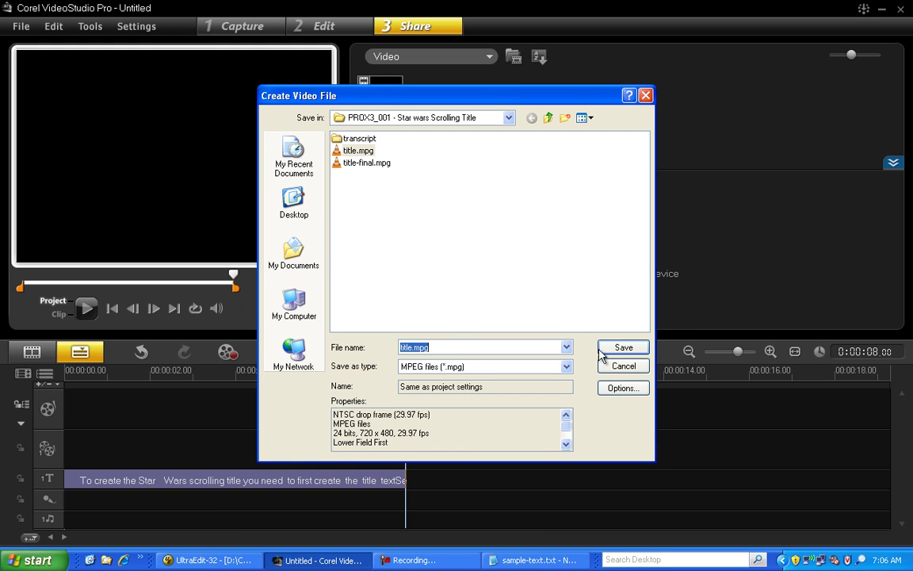
left_click(626, 349)
left_click(441, 306)
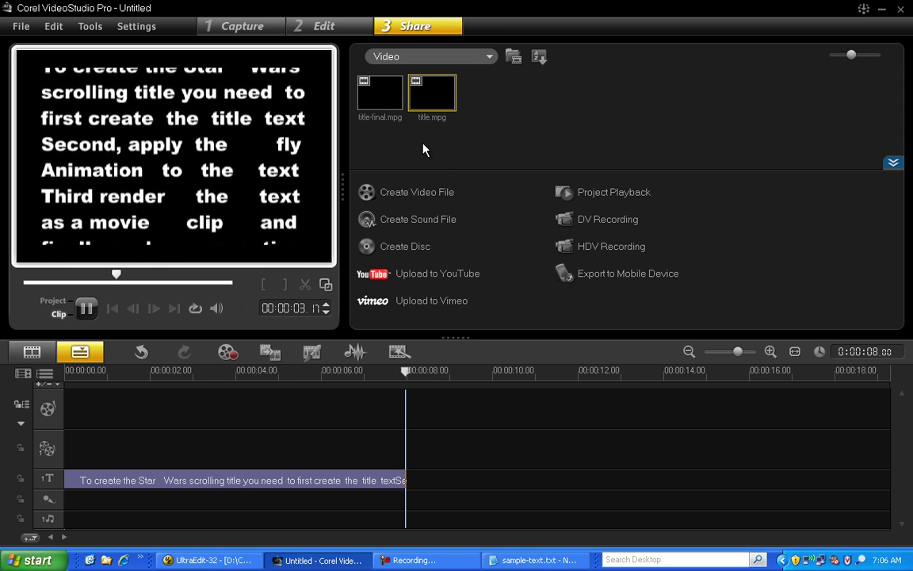
Replace the title clip with title.mpg on the overlay track, fitted to the full screen
left_click(320, 479)
key("Delete")
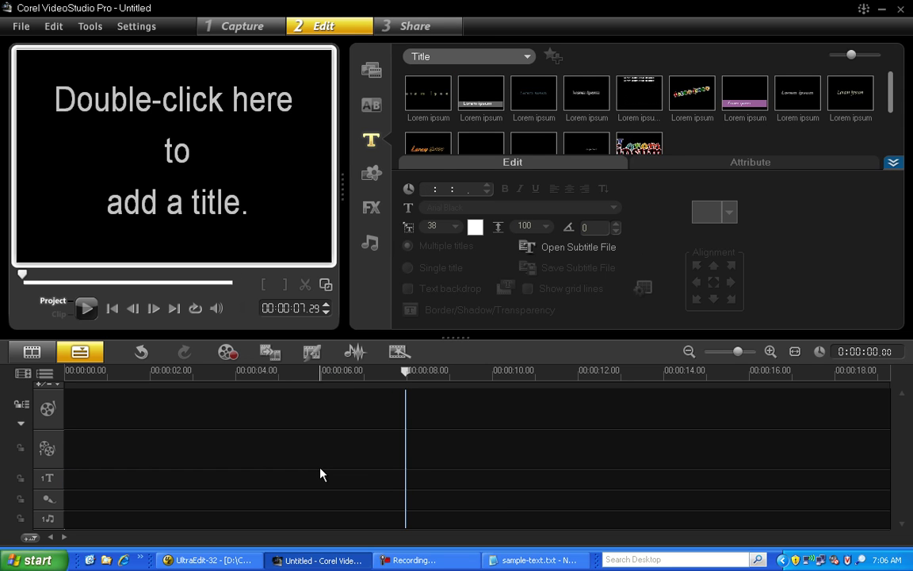
left_click(372, 71)
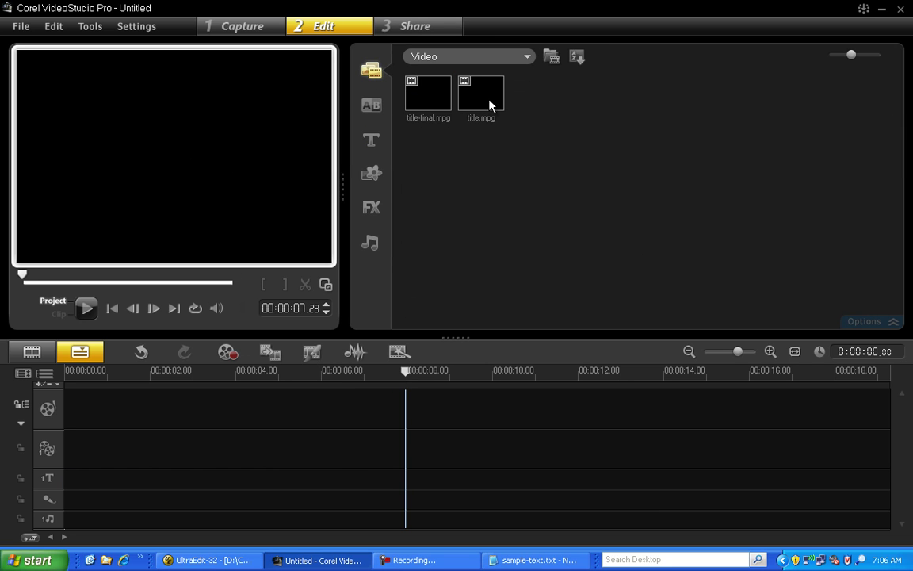
left_click_drag(489, 104, 70, 448)
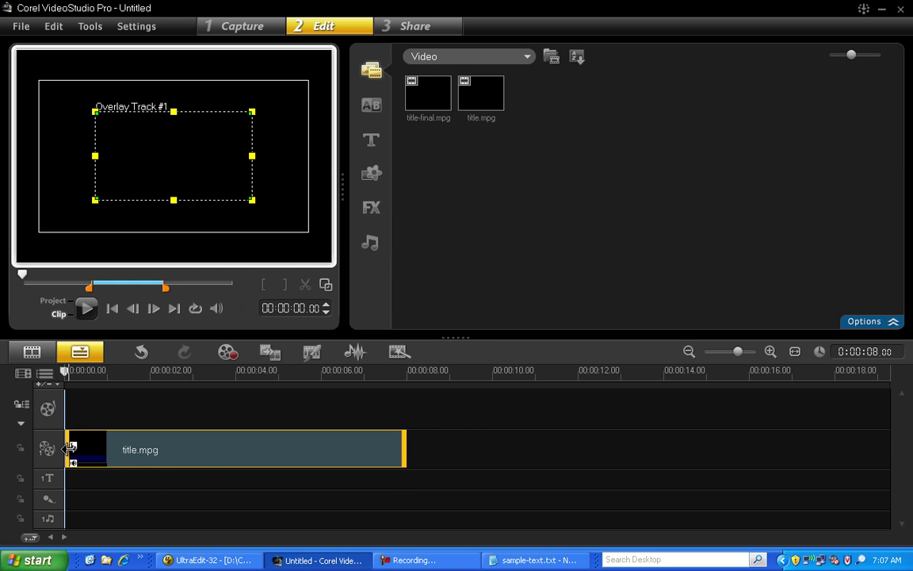
right_click(167, 136)
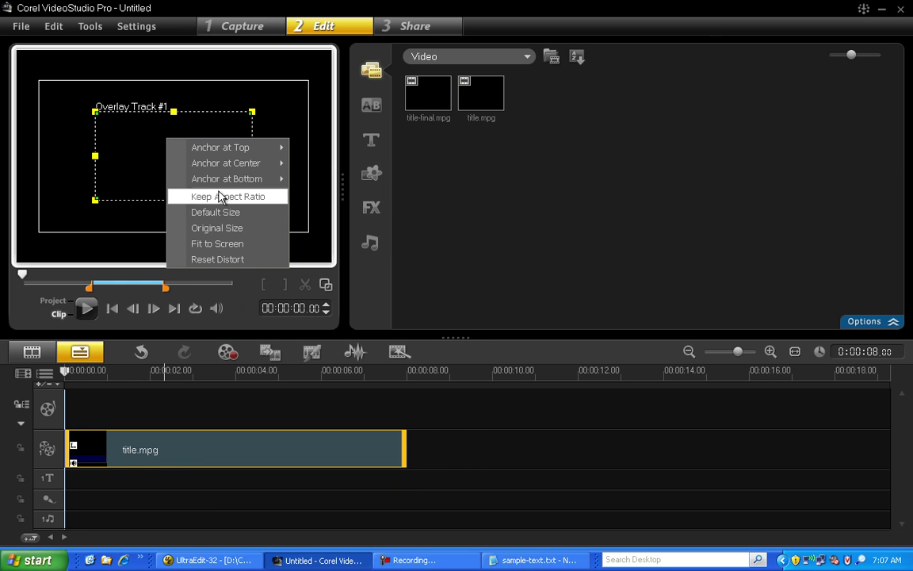
left_click(235, 229)
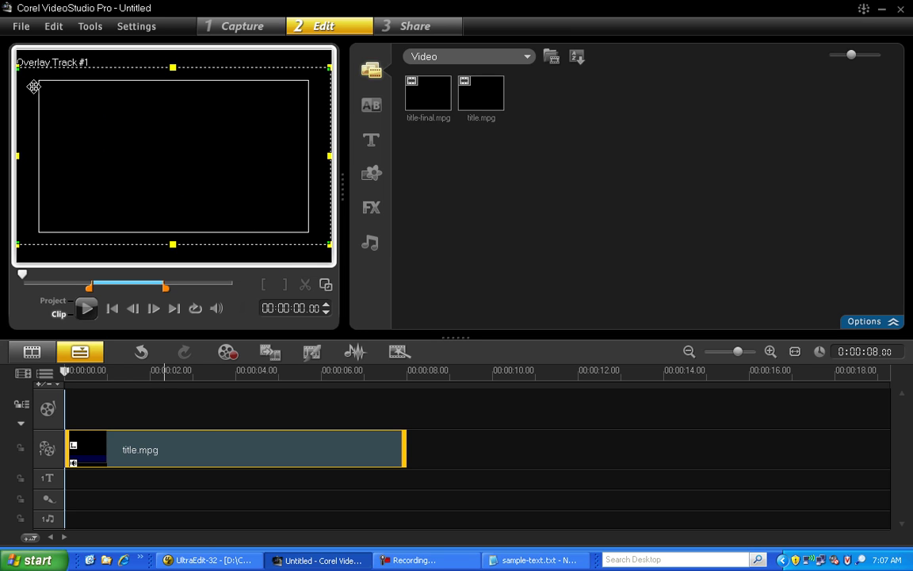
Pull the overlay's top corners inward into a trapezoid narrowing toward the top
left_click_drag(19, 70, 73, 70)
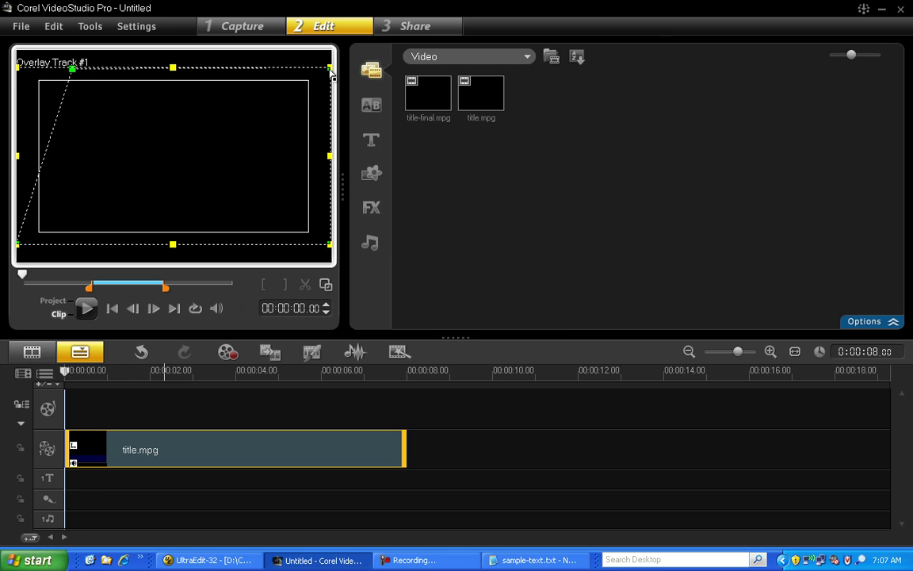
left_click_drag(332, 72, 206, 71)
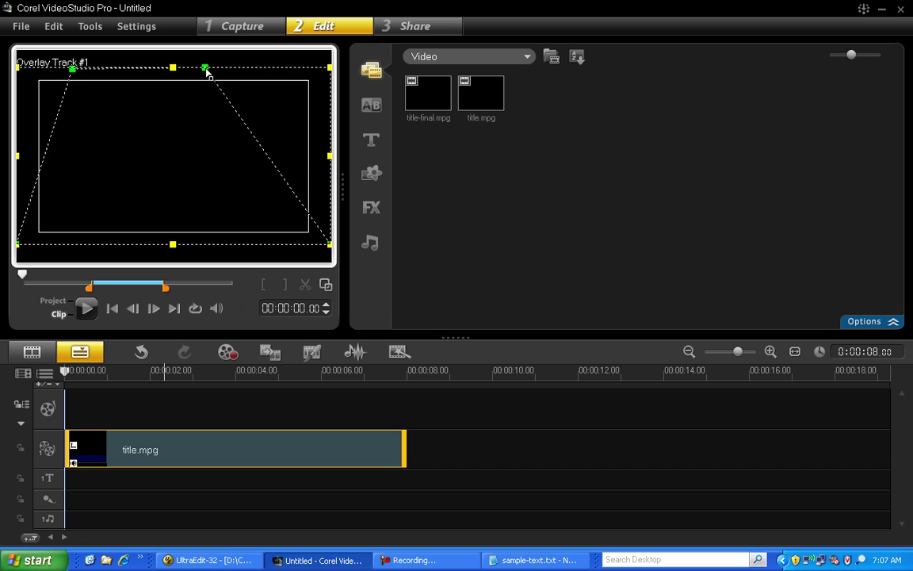
left_click_drag(72, 72, 151, 73)
left_click_drag(208, 71, 205, 70)
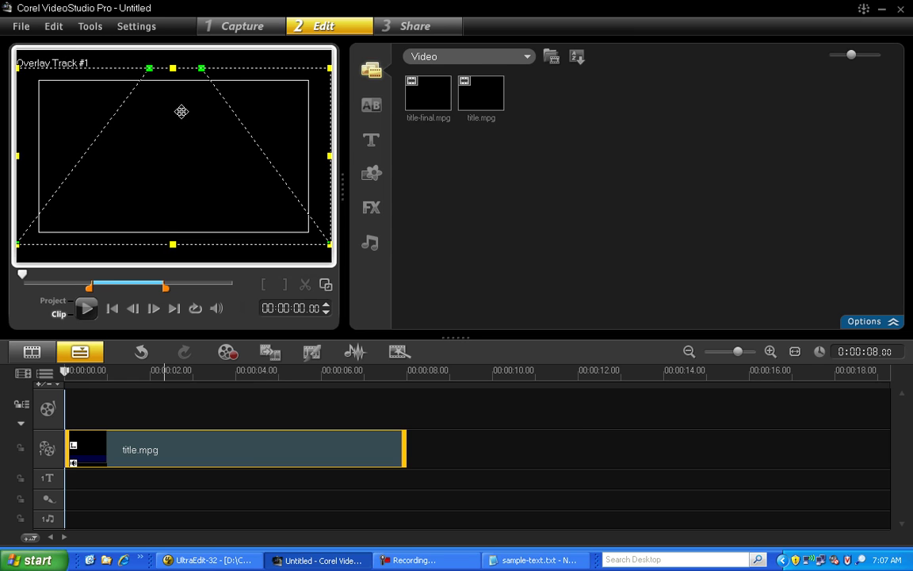
left_click(86, 309)
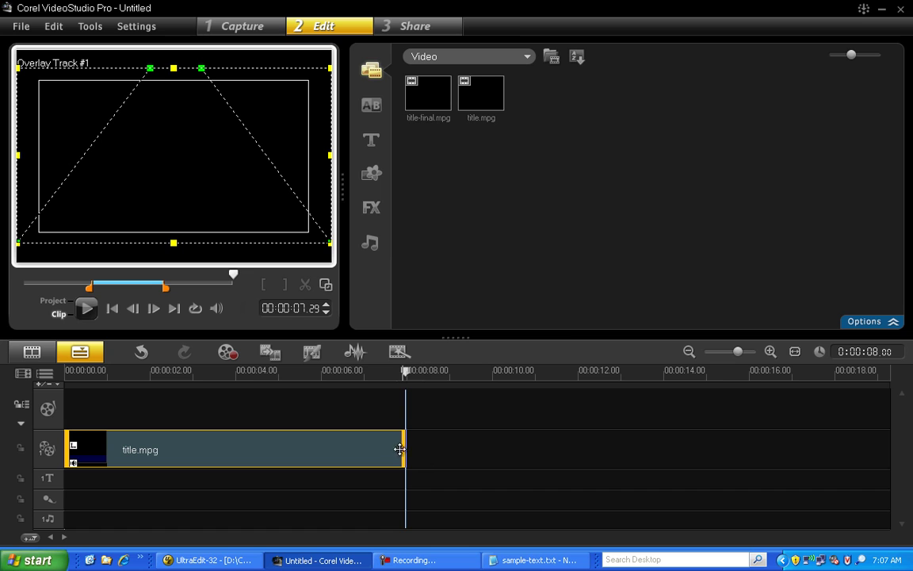
Rewind to the start and stretch the title.mpg overlay clip to about 16 seconds
left_click(112, 308)
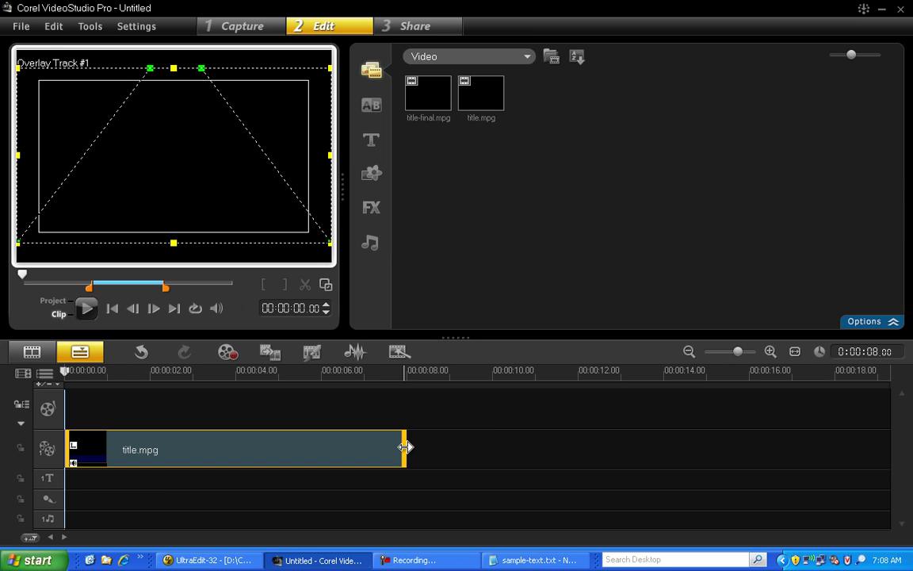
left_click_drag(405, 447, 749, 440)
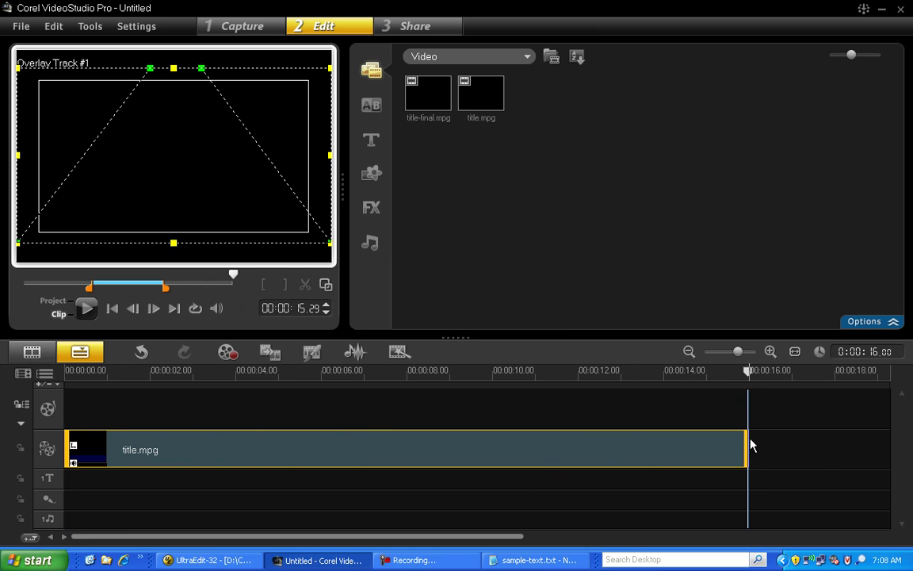
left_click(88, 310)
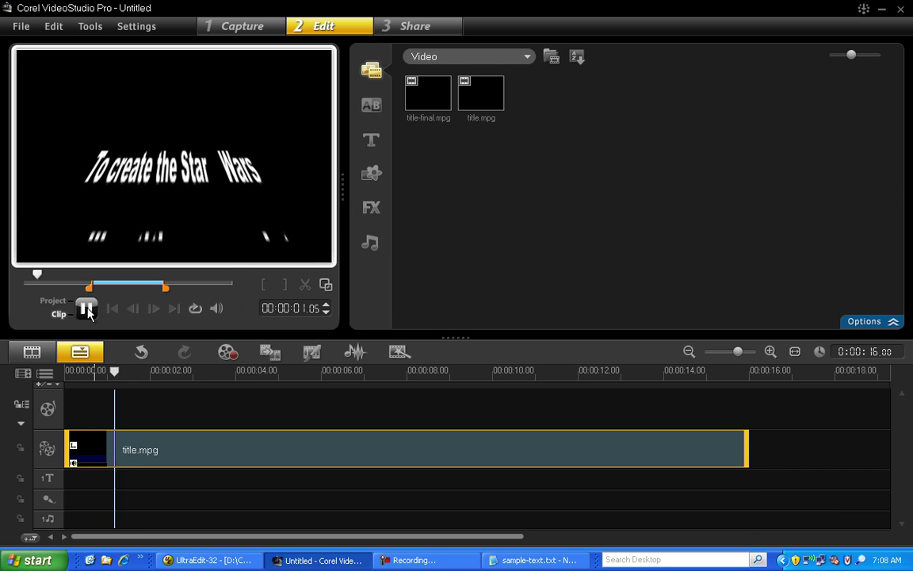